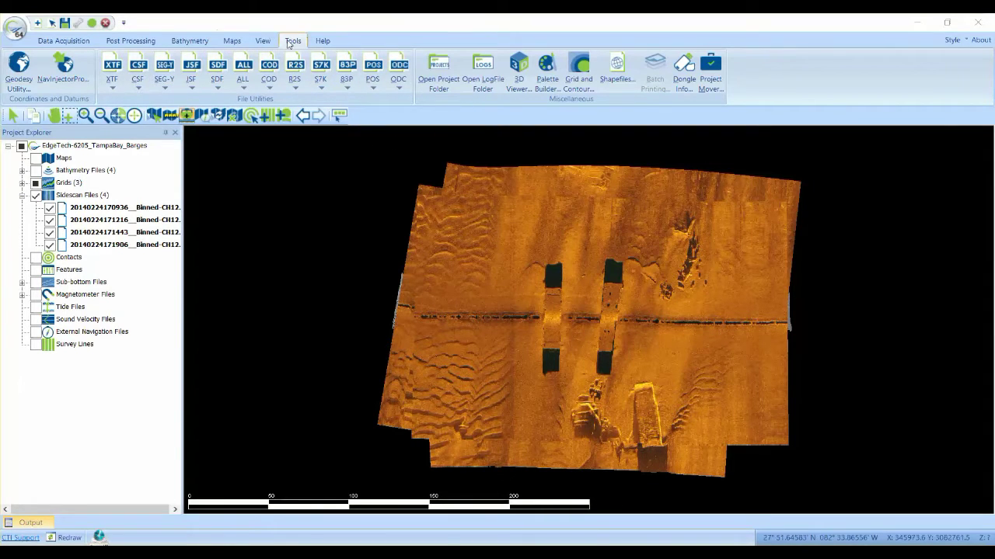
- Launch the 3D Viewer on the barge project and orbit to a close oblique view of both barges
left_click(519, 67)
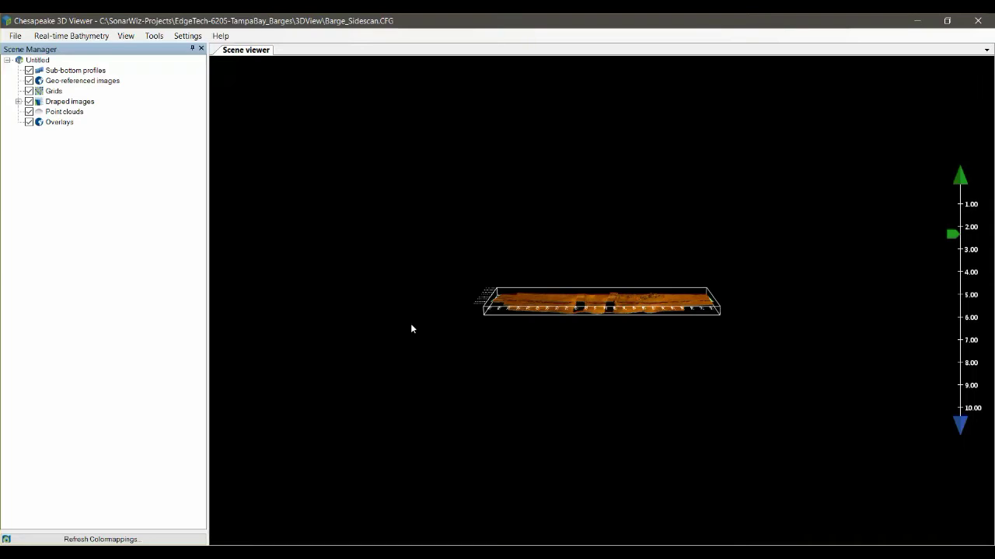
left_click_drag(411, 329, 684, 373)
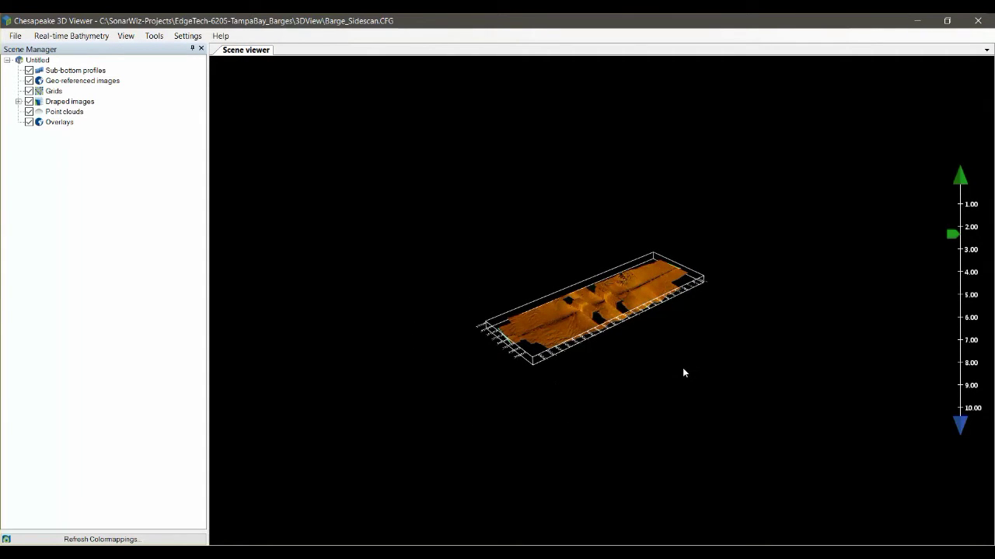
left_click_drag(630, 334, 413, 323)
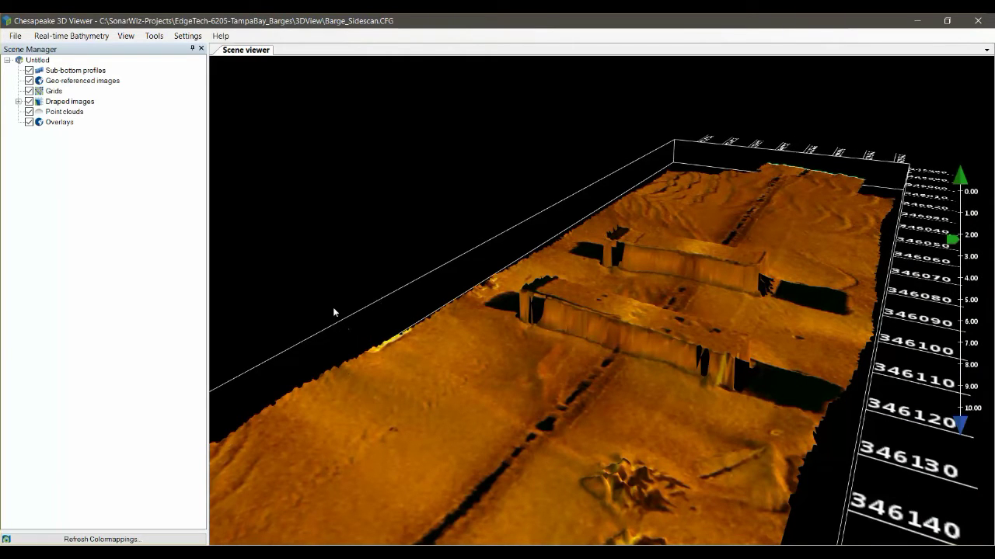
key("h")
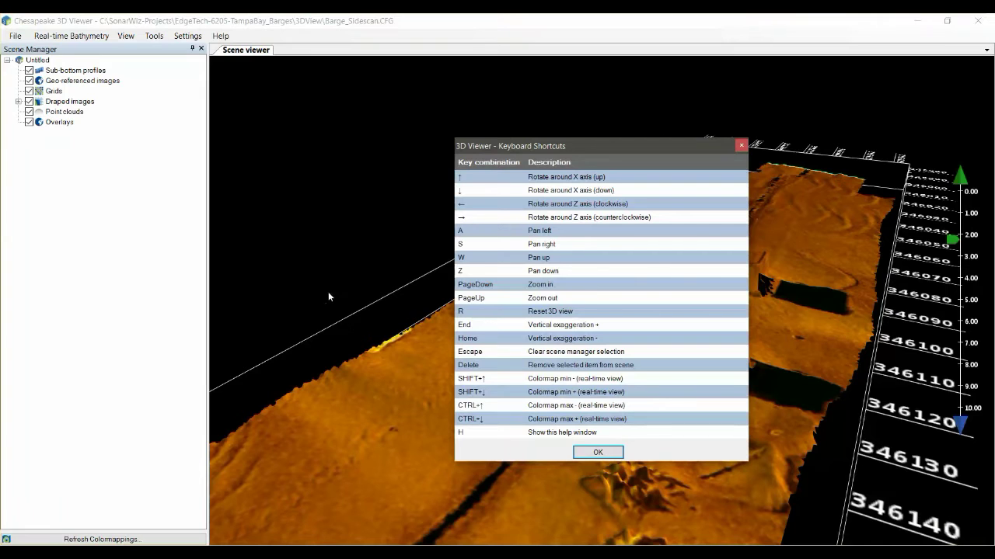
left_click_drag(573, 148, 226, 109)
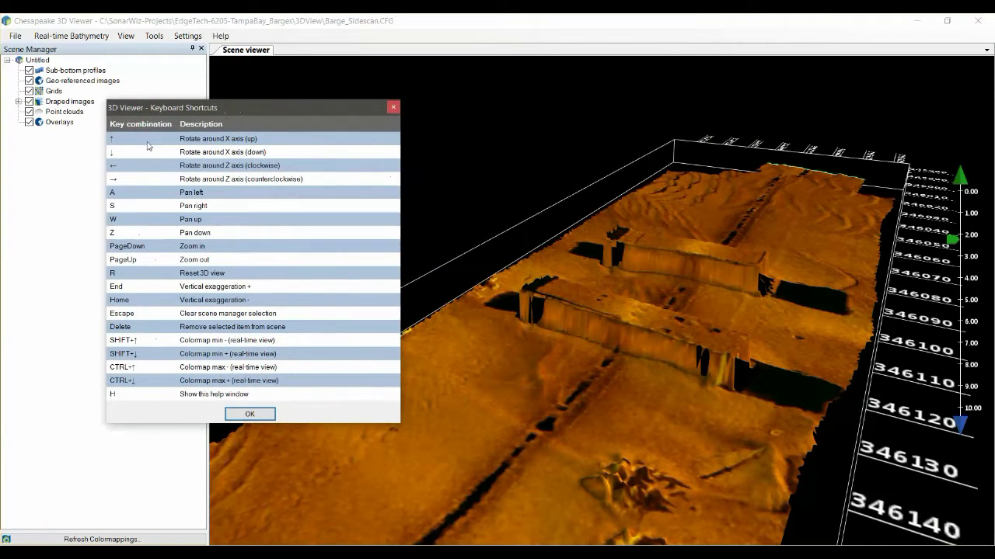
left_click(249, 415)
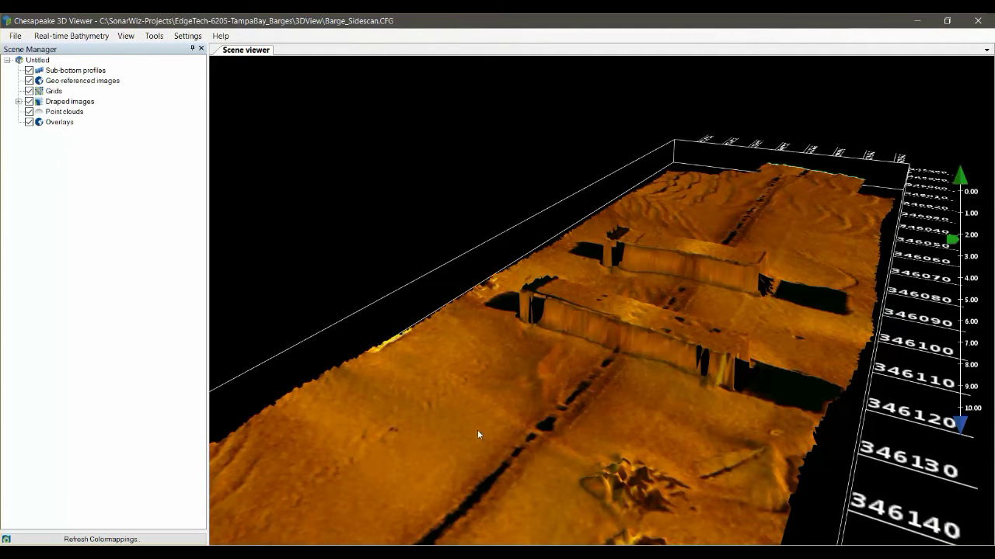
- Rotate, tilt and fly forward along the survey track to a low side-on view of both barges
left_click_drag(521, 433, 709, 447)
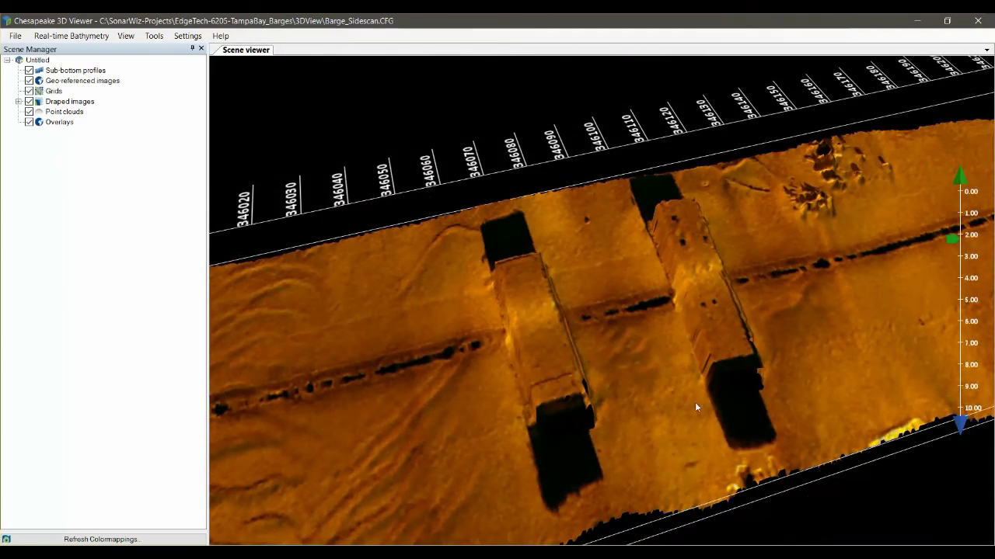
left_click_drag(695, 402, 710, 455)
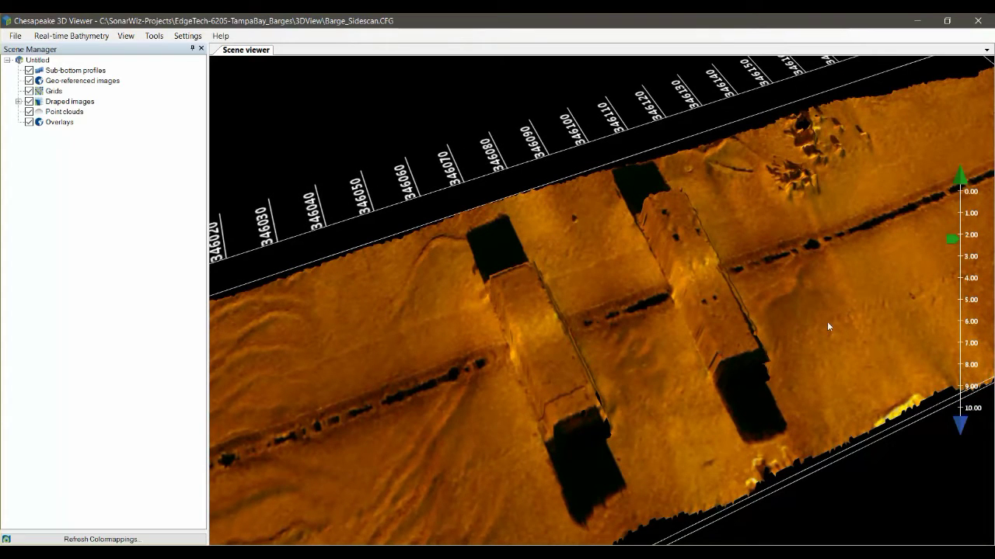
left_click_drag(828, 326, 857, 310)
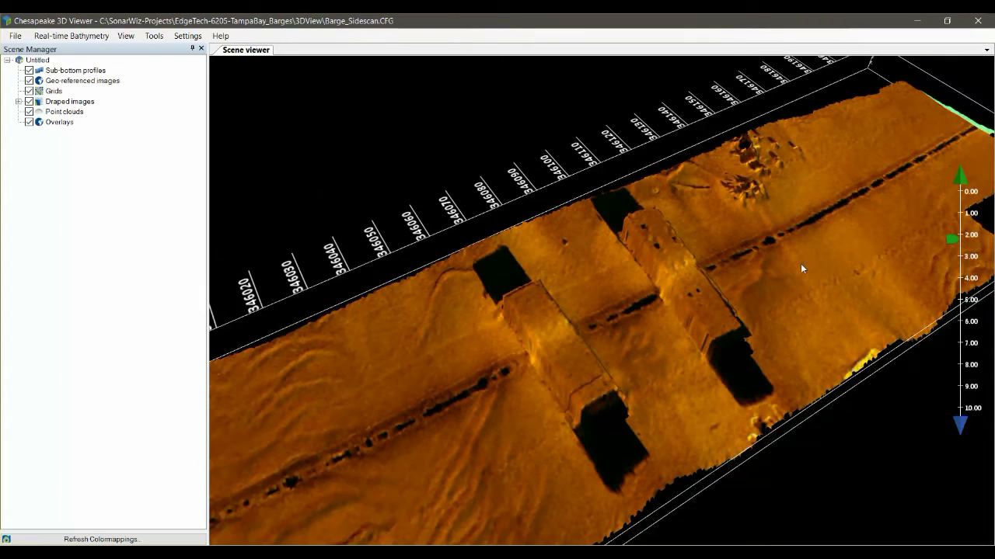
key("Up")
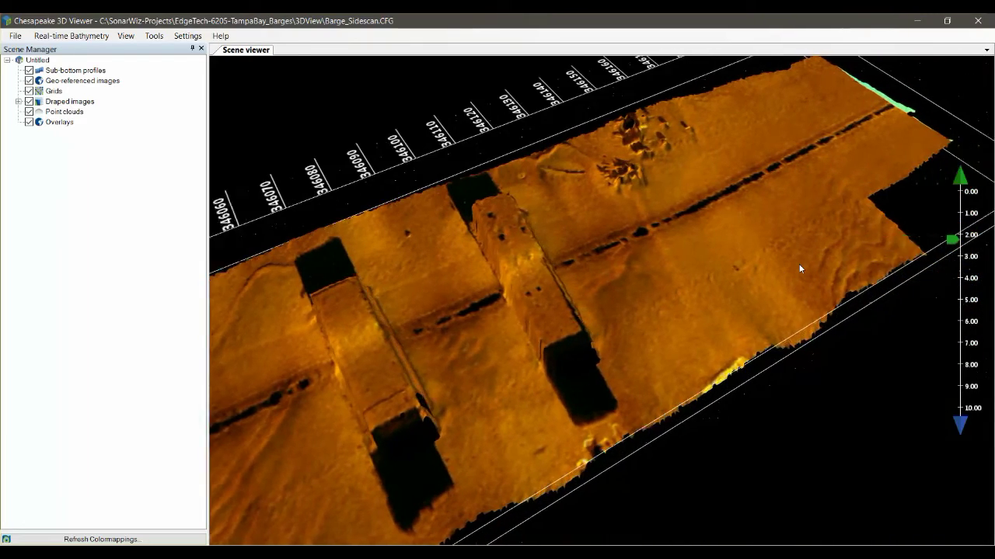
left_click_drag(797, 269, 650, 359)
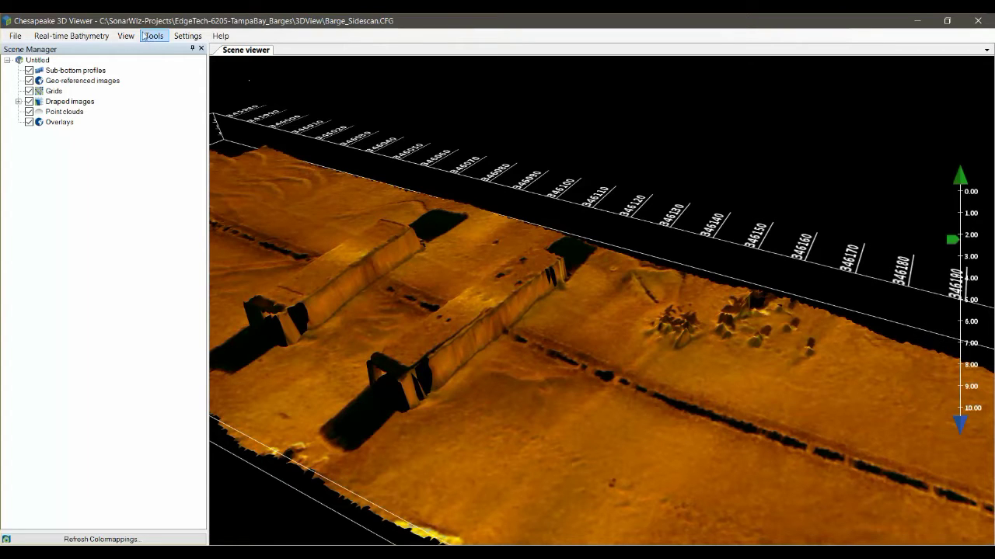
- Open the Ruler tool, move its panel lower, and keep Meters as the measurement unit
left_click(153, 37)
left_click(161, 48)
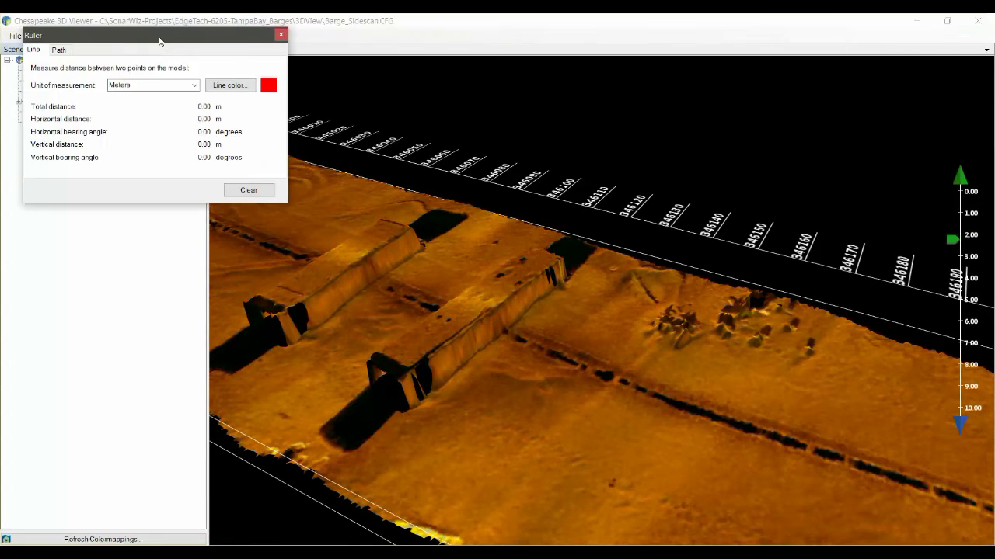
left_click_drag(162, 37, 174, 165)
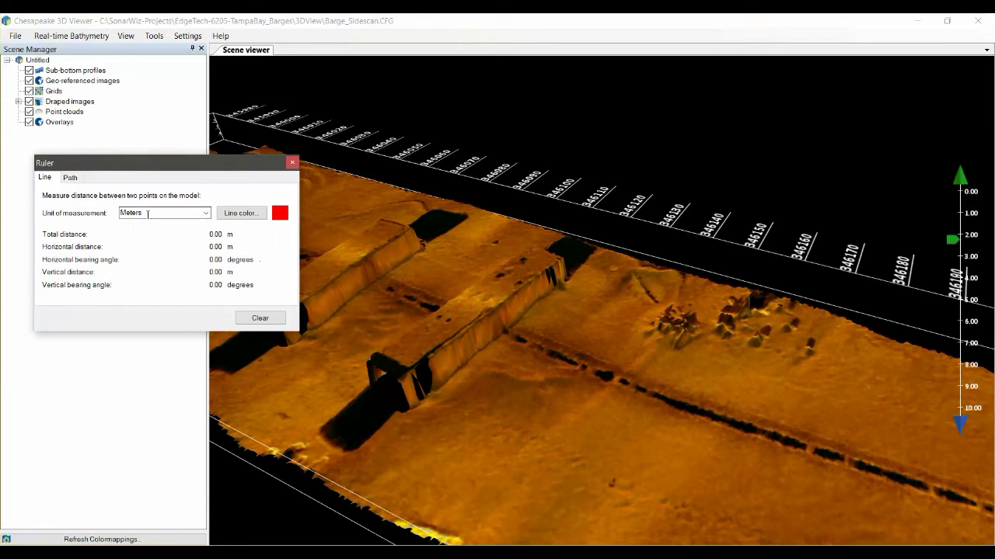
left_click(192, 213)
left_click(148, 236)
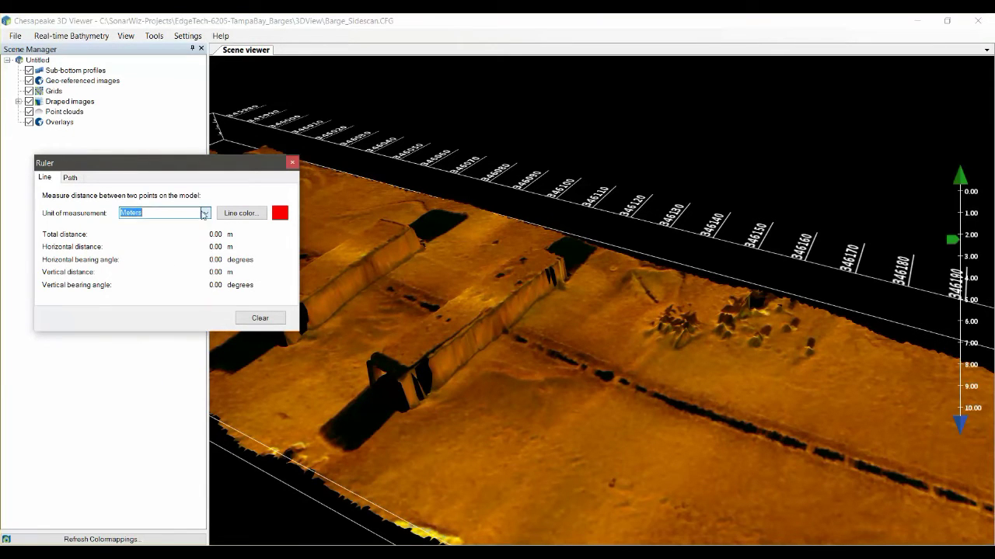
- Measure distances between points across both barges, then clear the readouts
left_click(632, 269)
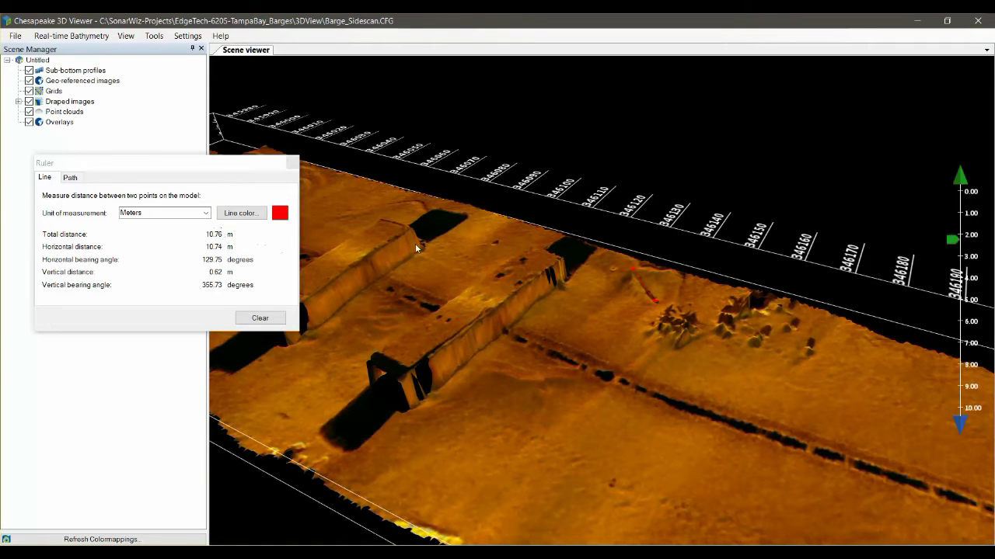
left_click(547, 258)
left_click(441, 307)
left_click(488, 297)
left_click(264, 317)
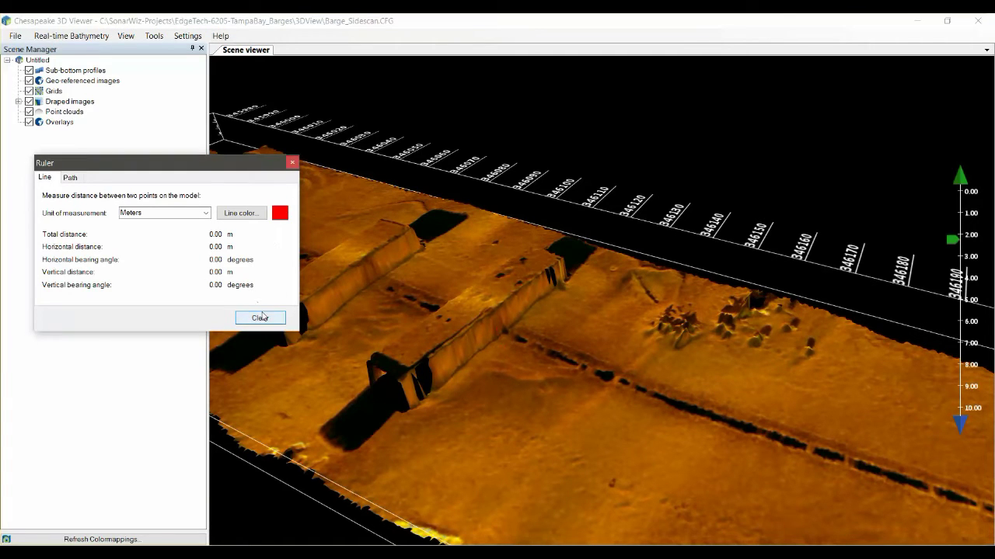
- Close the Ruler panel and tilt to a flatter, lower frontal view of the barges
left_click(292, 162)
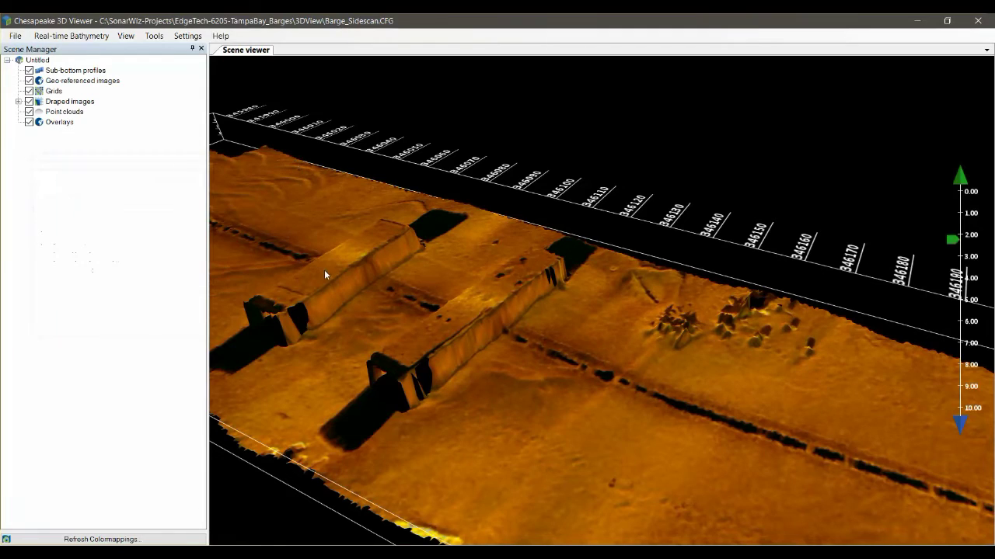
left_click_drag(393, 309, 462, 316)
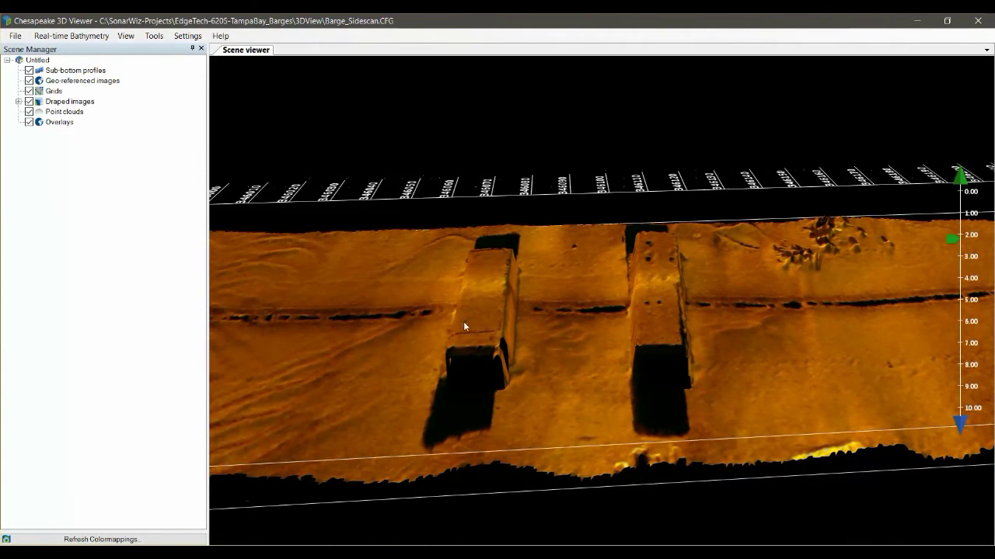
left_click_drag(468, 400, 463, 356)
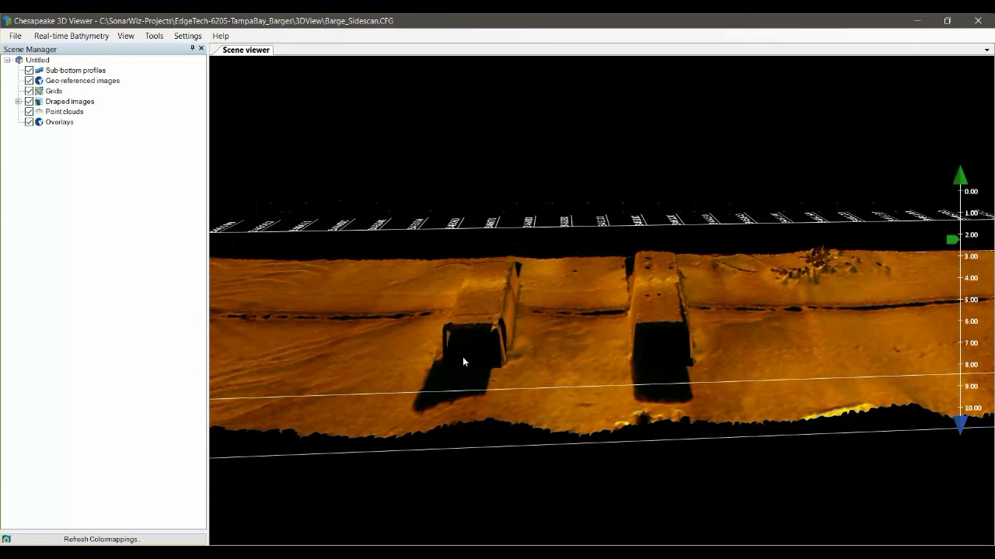
- Bring up the Profiler's grid choice Blend_DEP.grd from the Tools menu
left_click(128, 37)
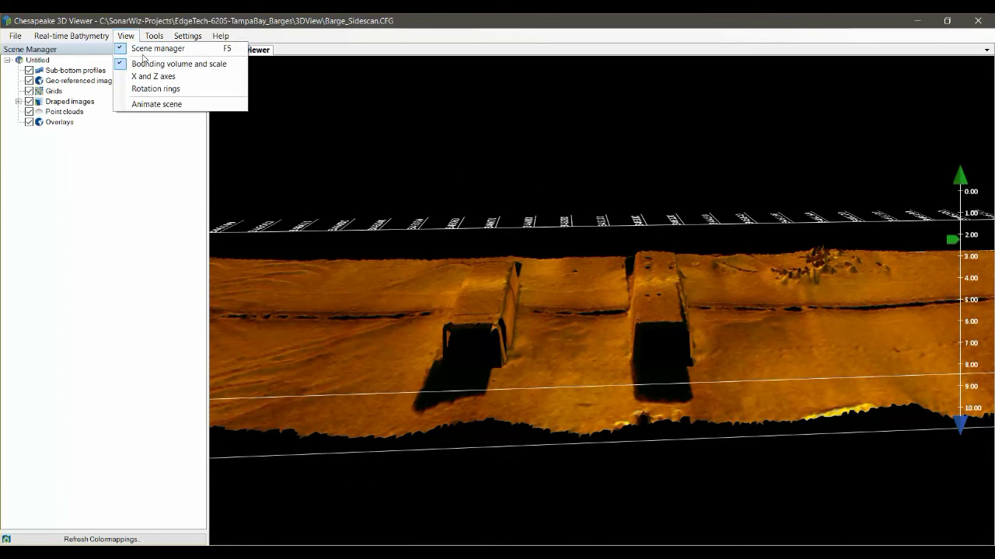
mouse_move(155, 37)
mouse_move(172, 62)
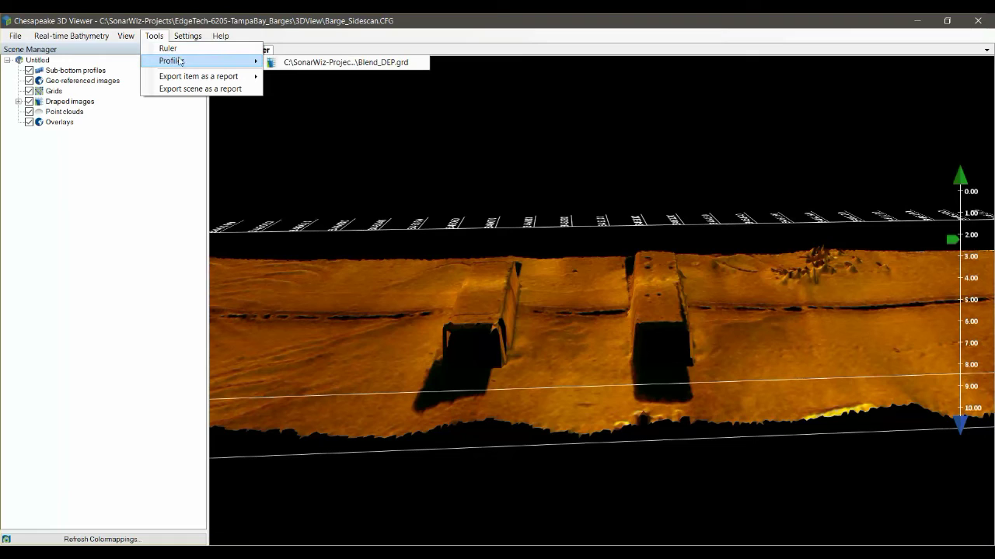
- Start profiling on Blend_DEP.grd and draw a profile line extending across both barges
left_click(303, 64)
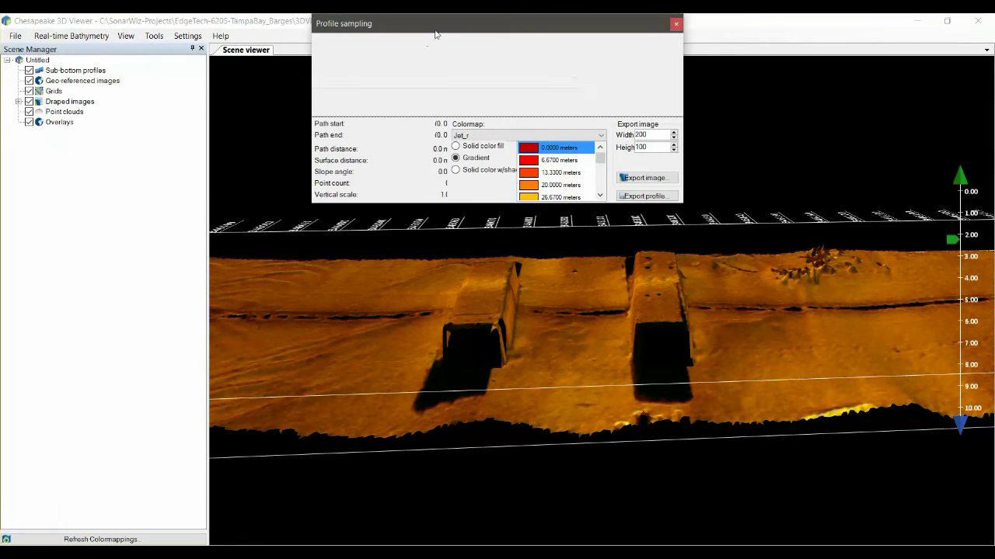
left_click_drag(438, 27, 153, 36)
left_click_drag(397, 219, 533, 240)
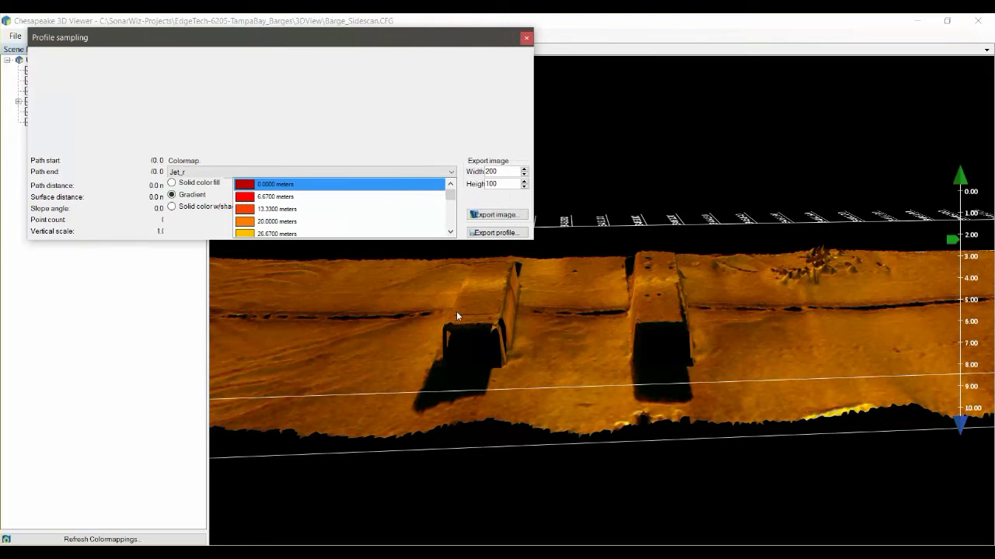
left_click_drag(566, 331, 553, 394)
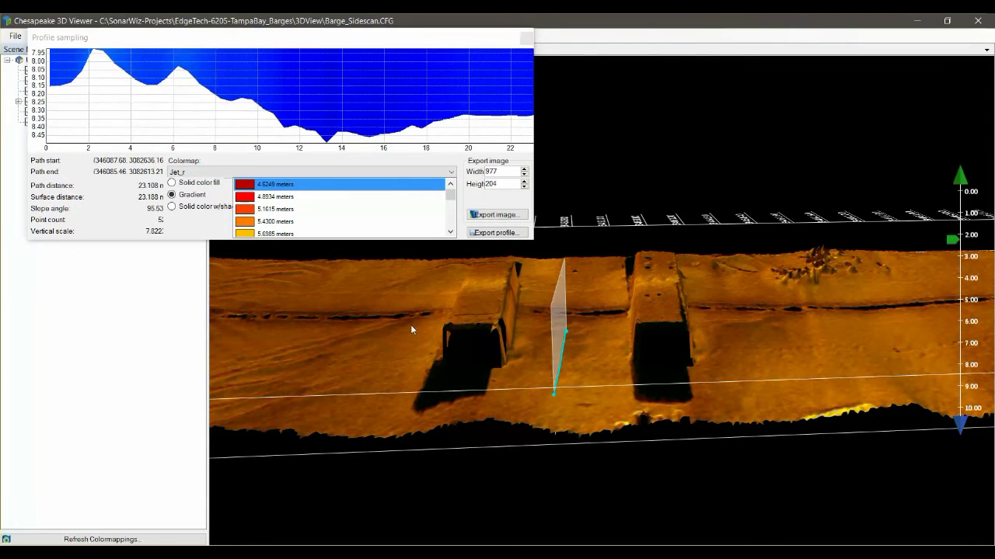
left_click_drag(388, 322, 766, 320)
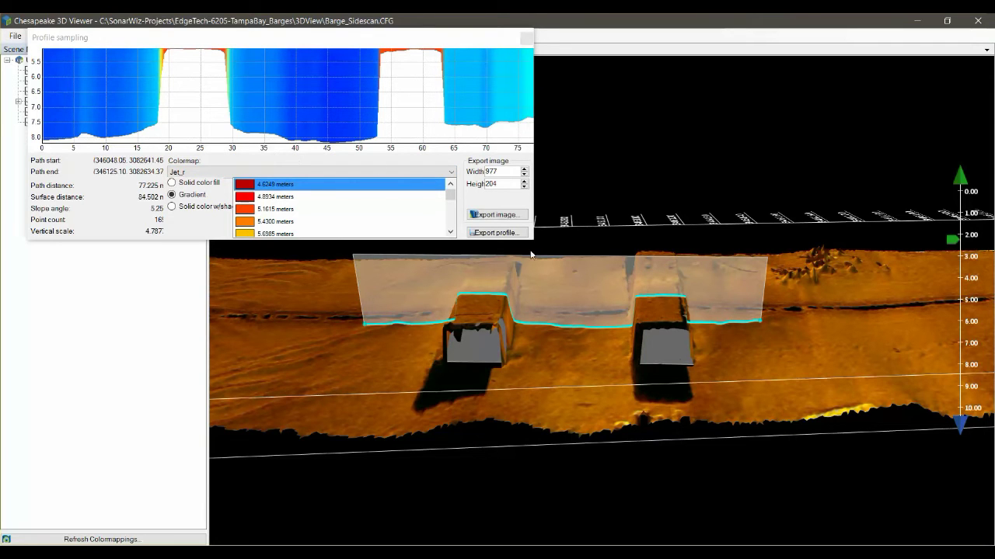
- Enlarge the profile window and keep Jet_r as the gradient colormap
left_click_drag(533, 242, 690, 295)
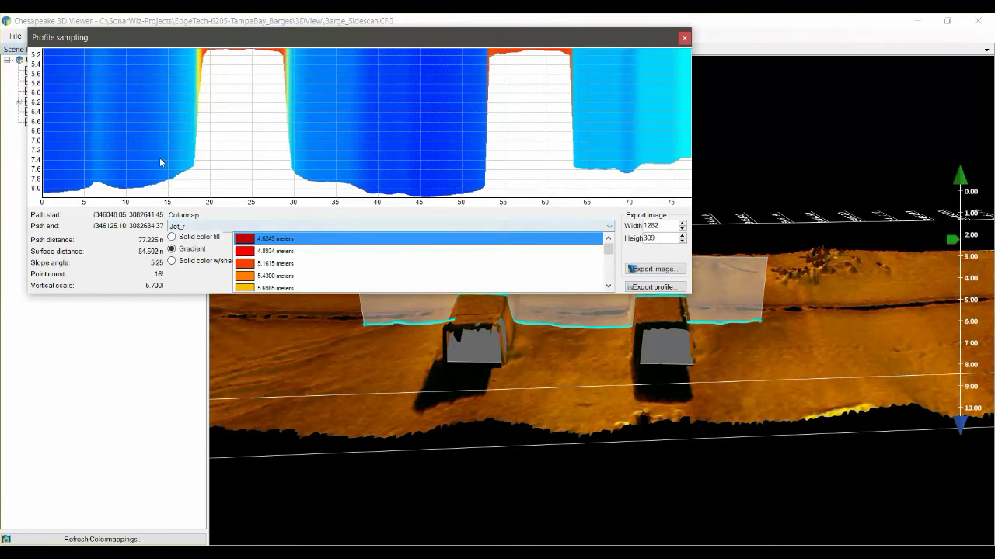
left_click(253, 228)
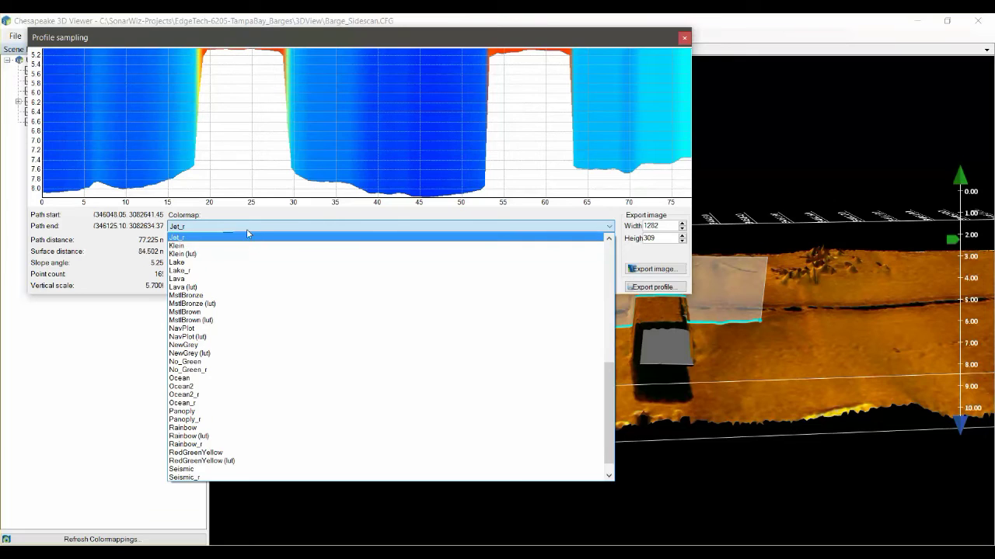
left_click(247, 235)
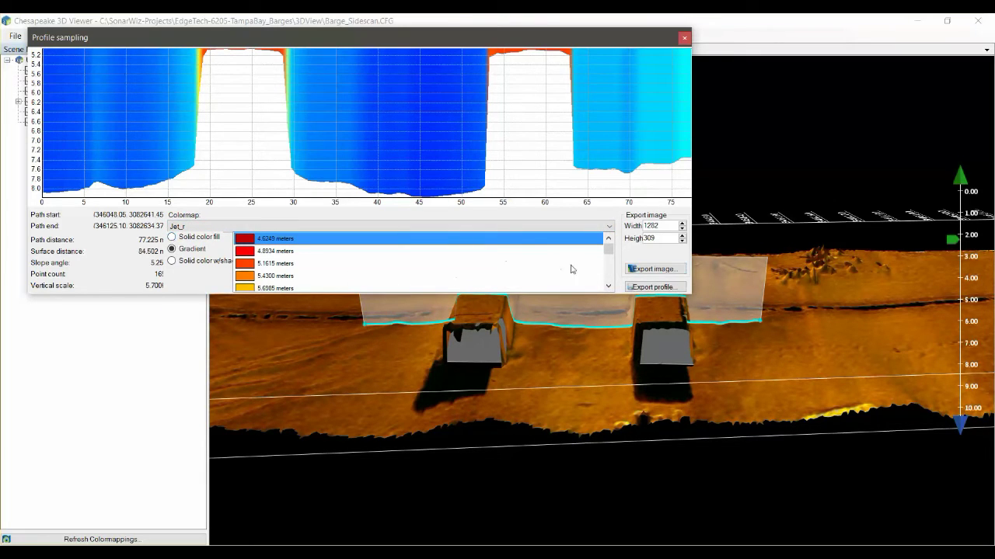
- Export the profile graph image as Graph.png, replacing the existing file
left_click(660, 269)
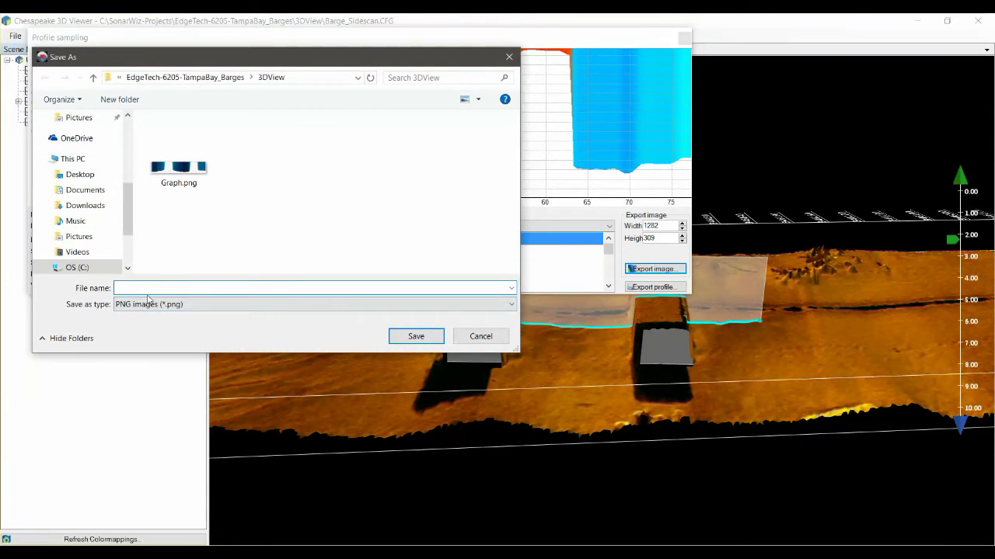
left_click(187, 173)
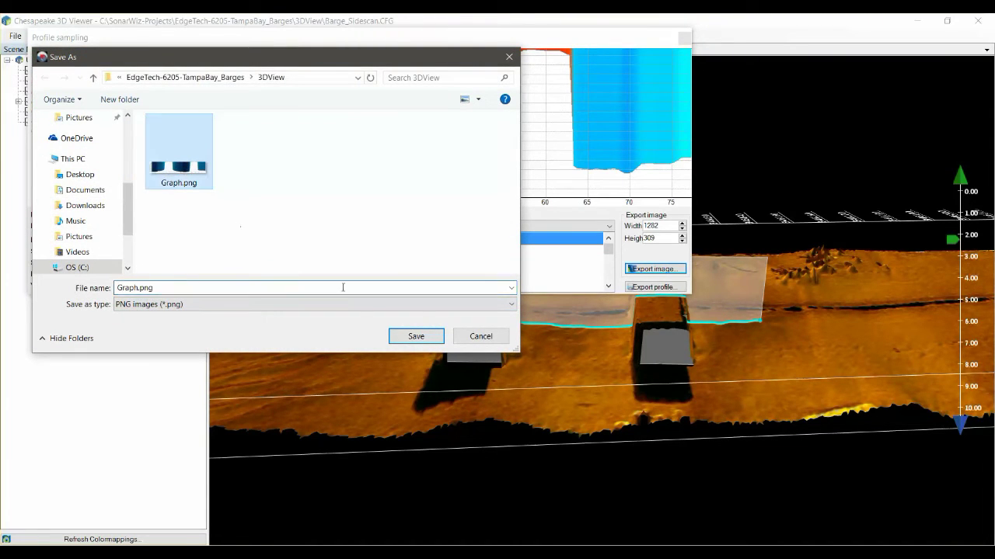
left_click(416, 336)
left_click(534, 290)
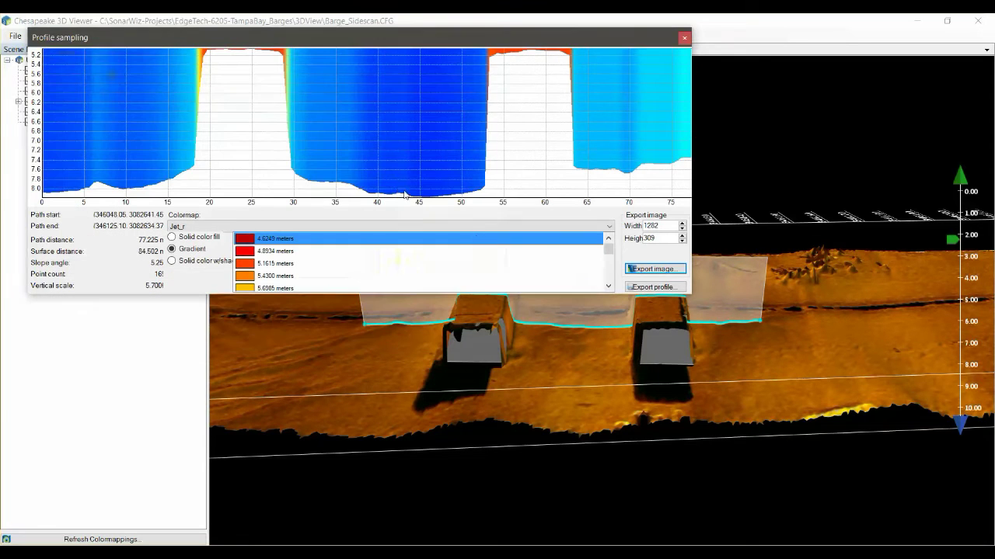
- Export the profile points as profile.xyz, replacing the existing file, and close Profile sampling
left_click(674, 288)
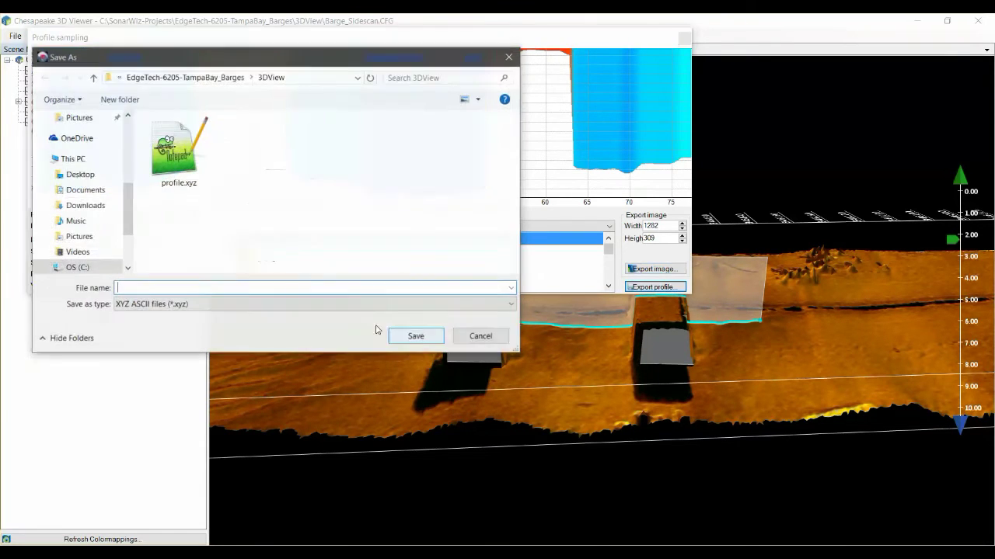
left_click(184, 170)
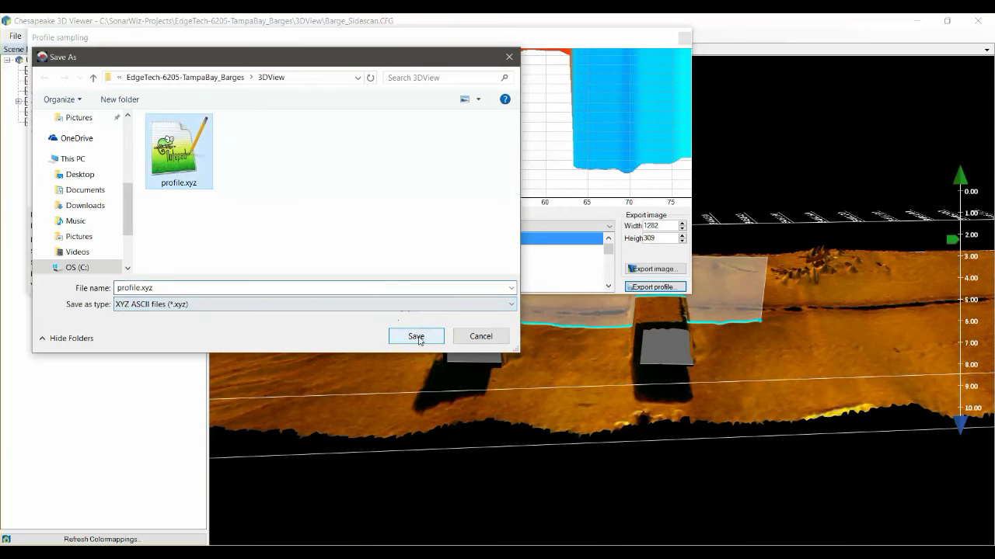
left_click(416, 336)
left_click(533, 292)
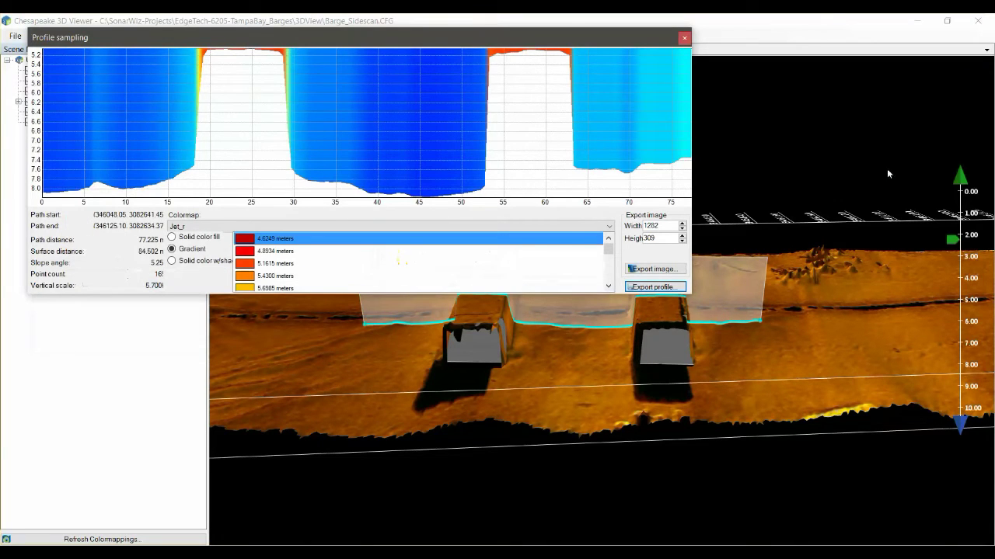
left_click(684, 37)
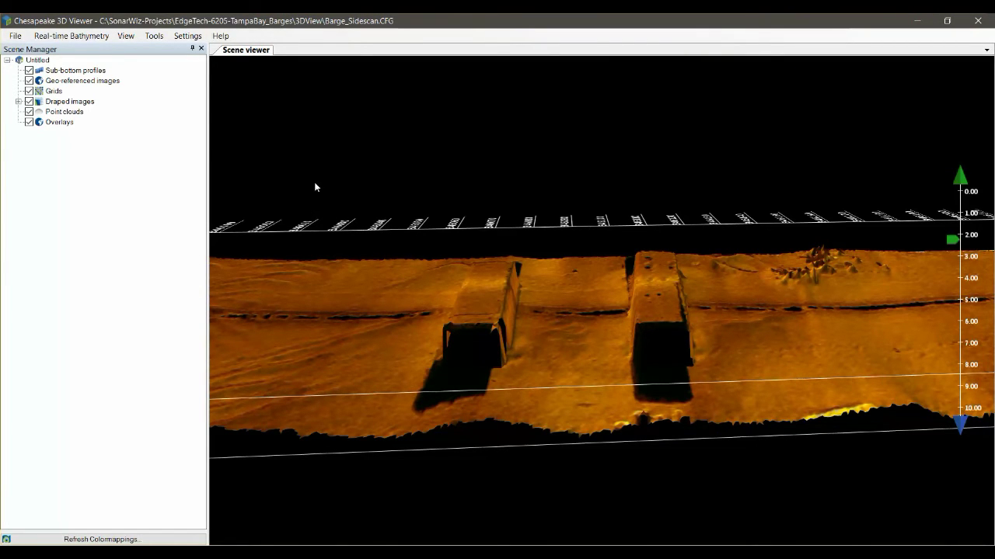
- Orbit to an oblique barge view and set the recording output to replace test_video.WMV
left_click_drag(315, 186, 455, 201)
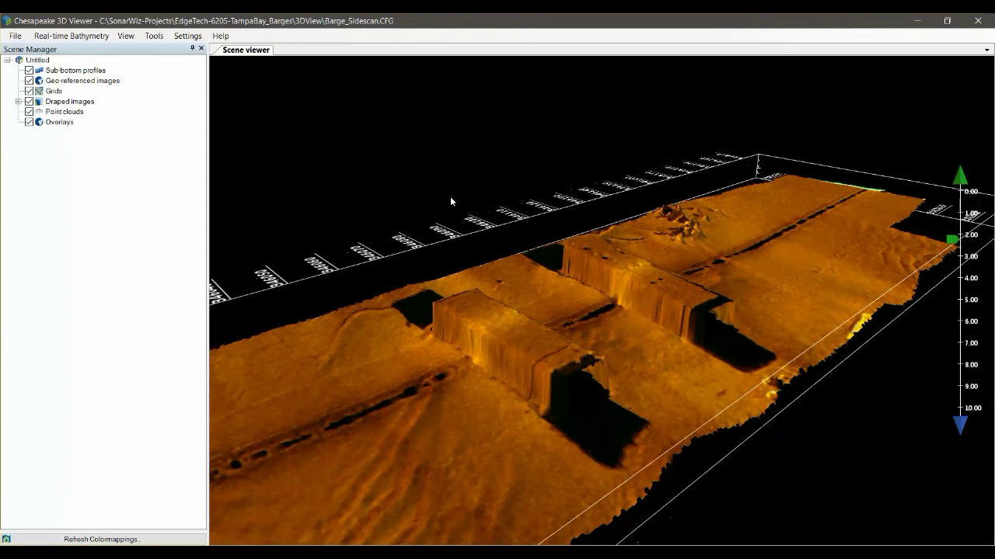
left_click(16, 37)
mouse_move(36, 196)
left_click(218, 197)
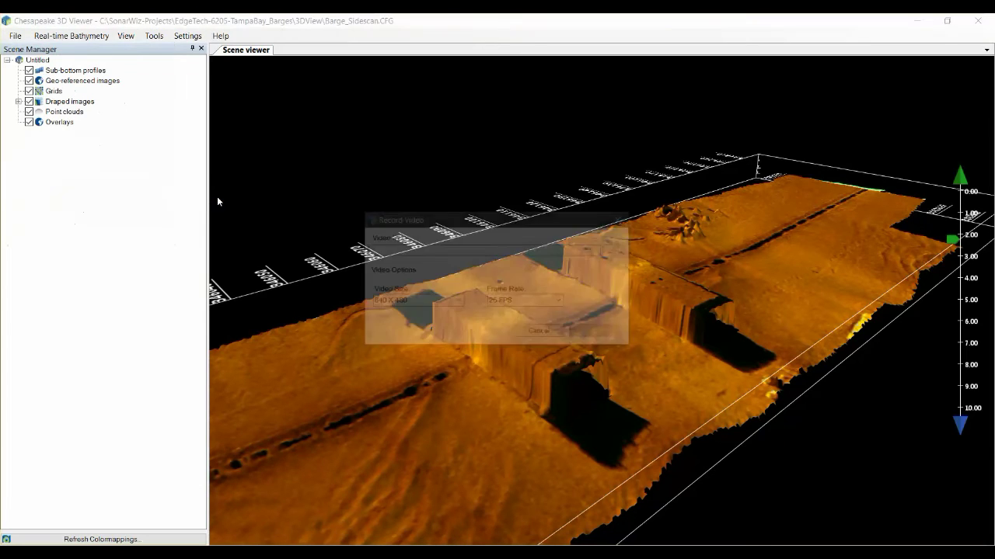
left_click_drag(429, 227, 371, 158)
left_click(555, 183)
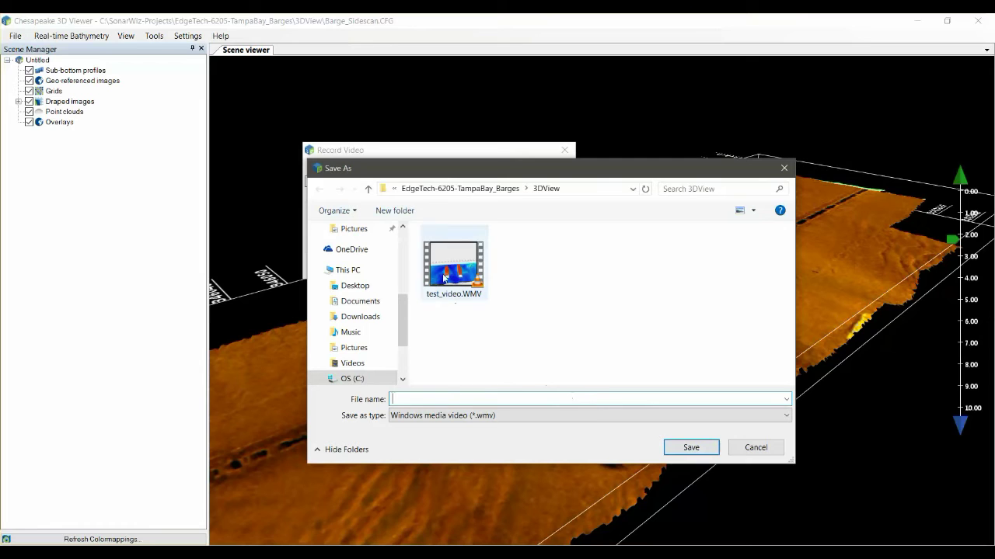
left_click(453, 260)
left_click(685, 443)
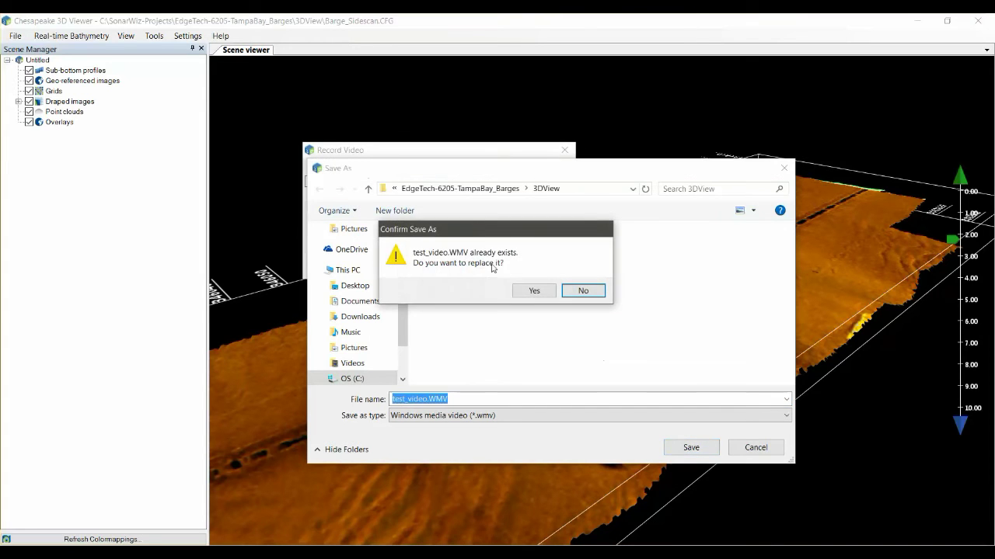
left_click(534, 290)
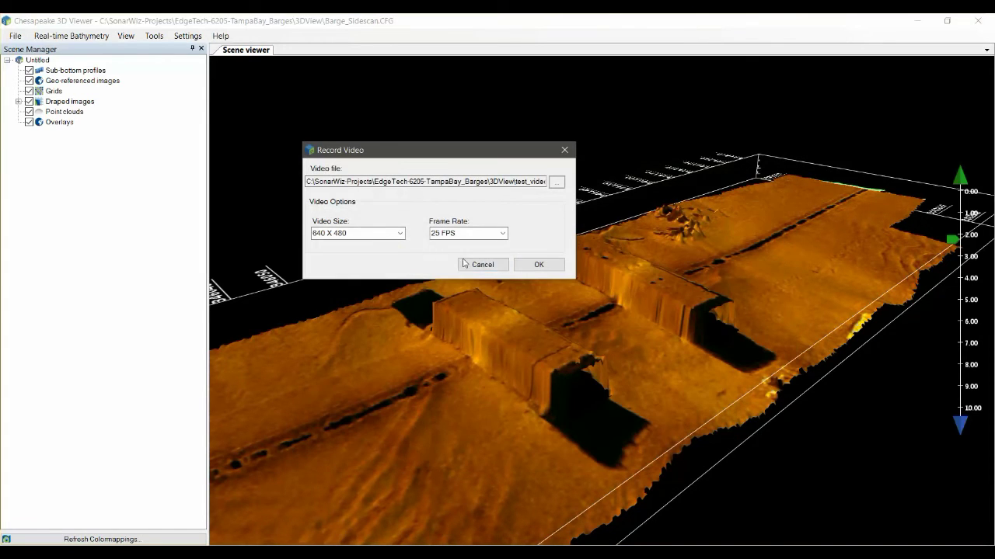
- Set the video size to 1280 X 1024 and start recording
left_click(399, 234)
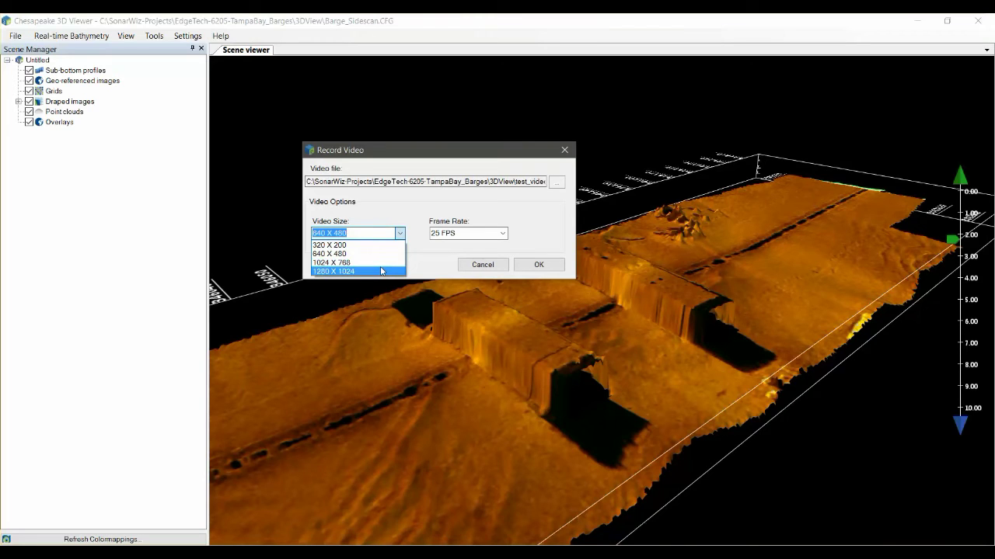
left_click(381, 271)
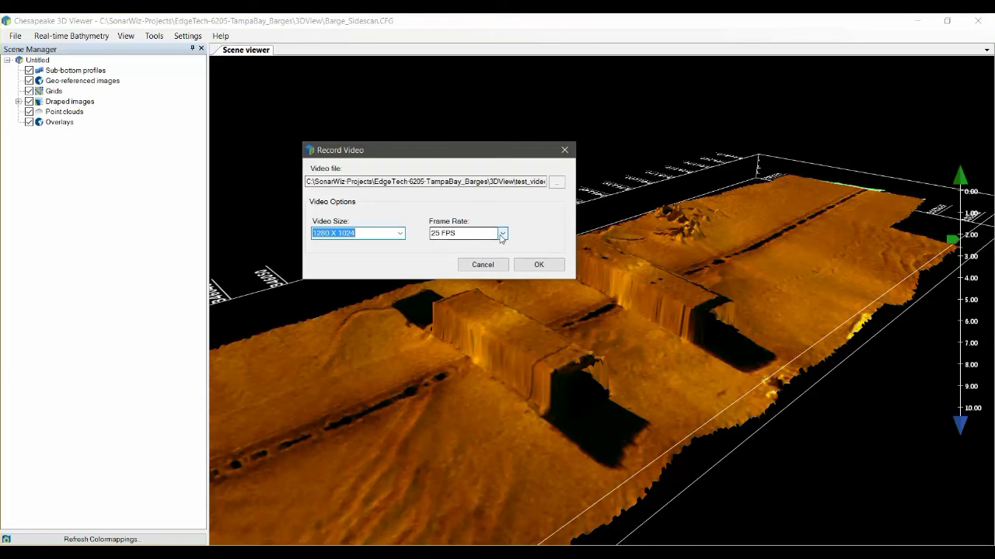
left_click(532, 266)
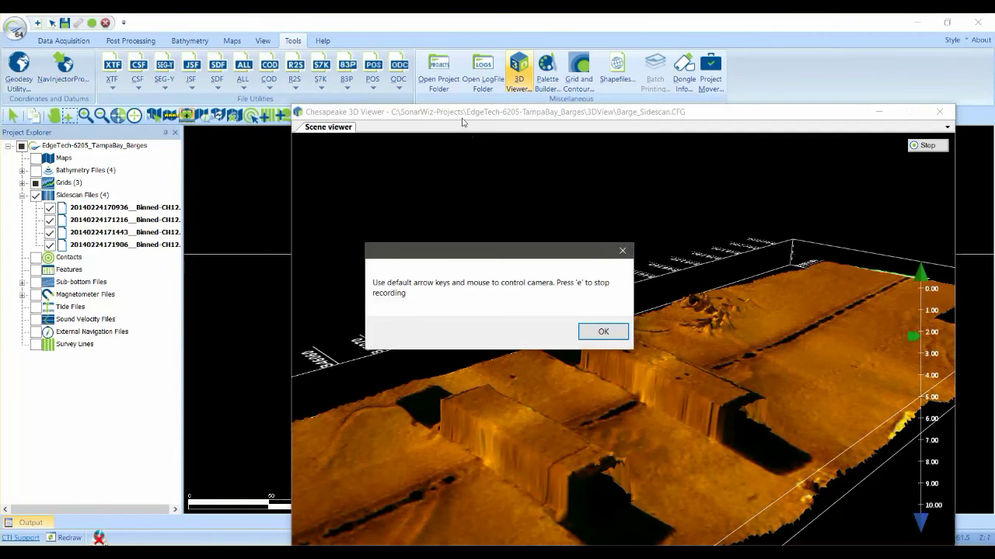
- Dismiss the camera instructions, reposition the viewer, and fly toward the far end of the survey
left_click(580, 332)
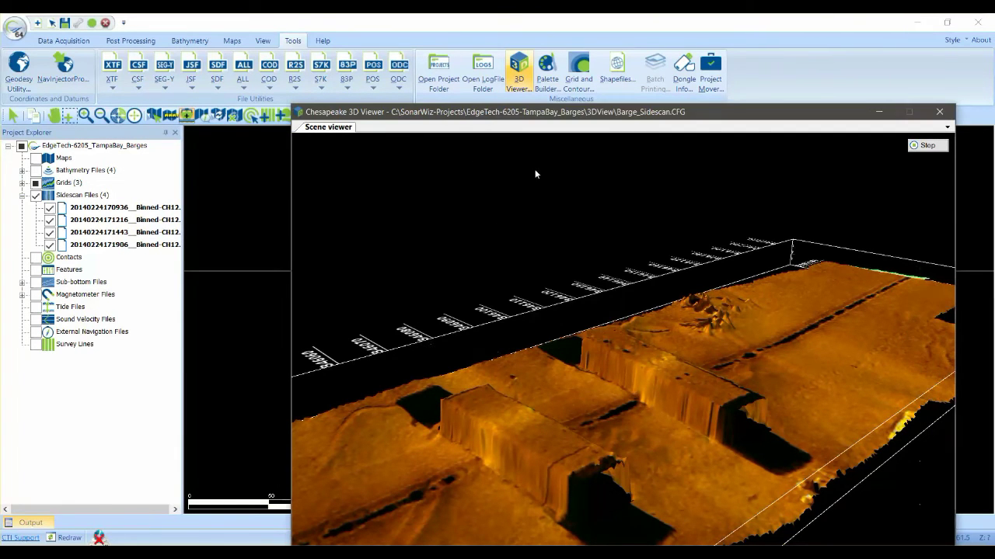
left_click_drag(538, 118, 413, 32)
key("Right")
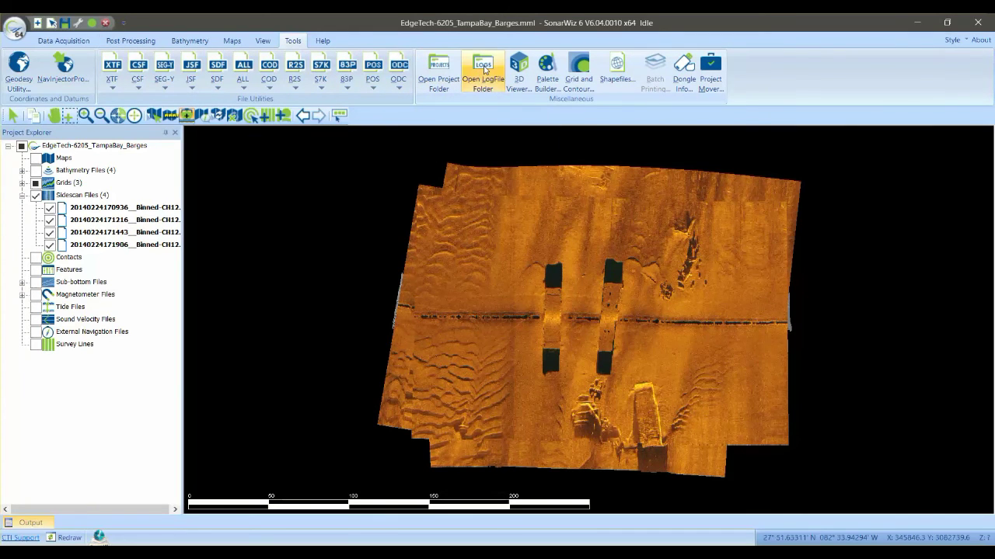
- Open the project folder in File Explorer and go into the 3DView folder
left_click(440, 66)
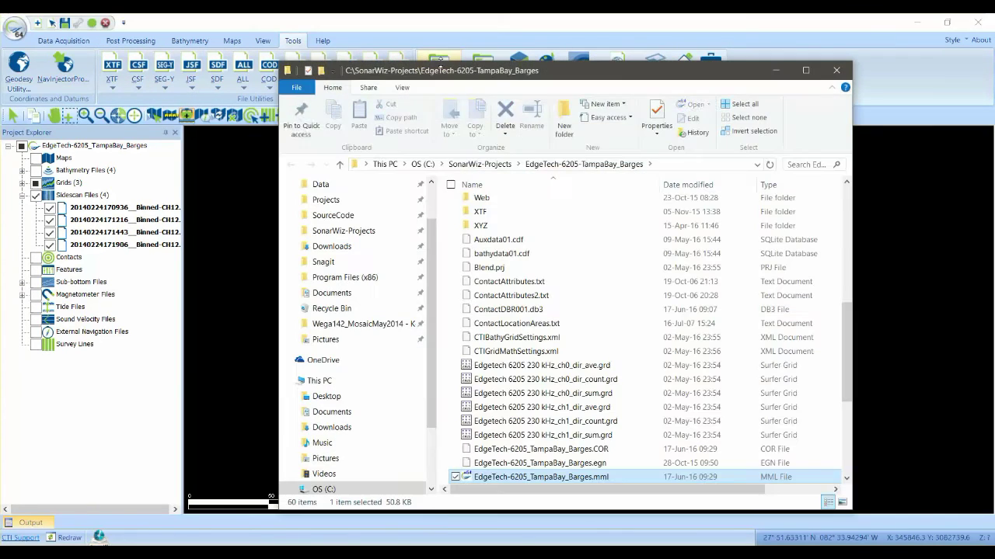
scroll(511, 241, "up", 10)
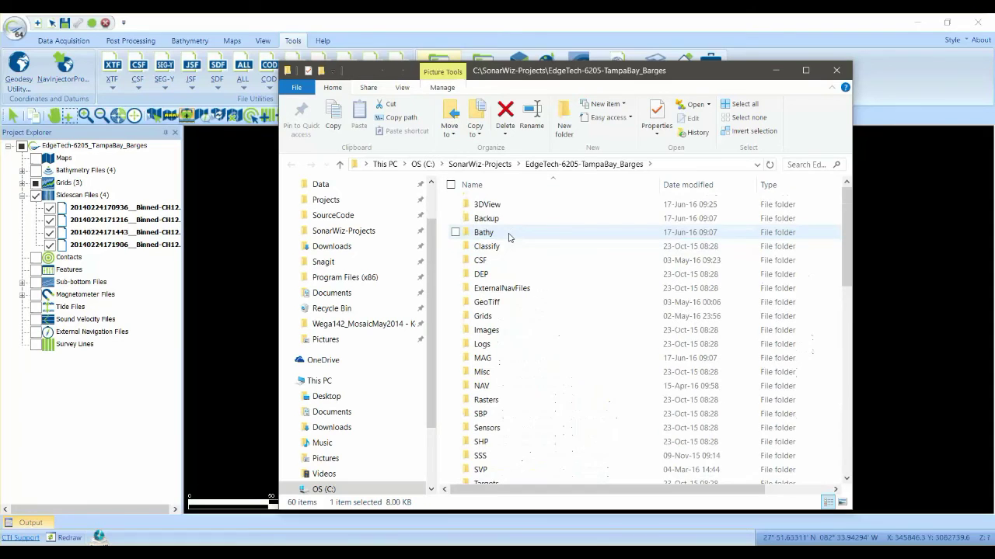
double_click(489, 209)
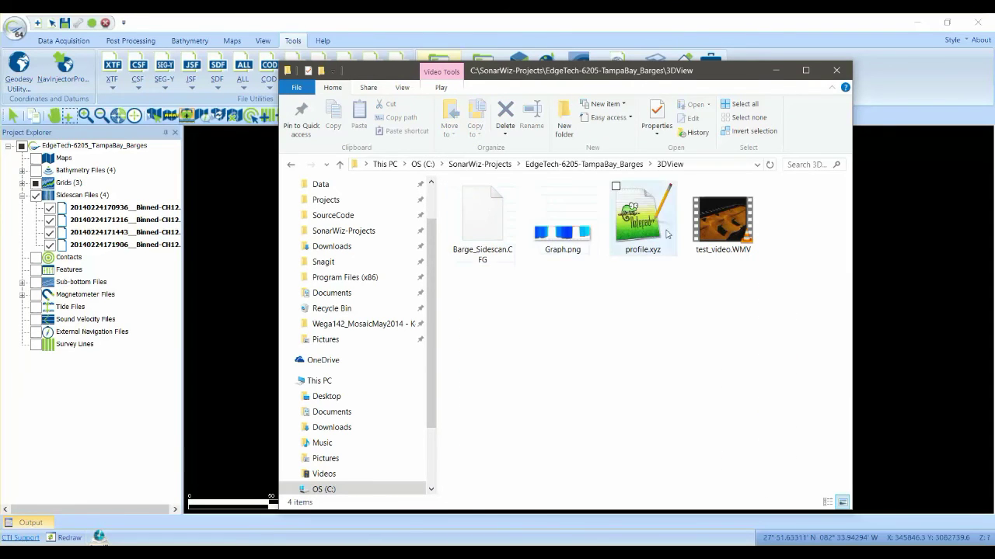
- Play test_video.WMV in VLC and move the player window to the right
double_click(721, 230)
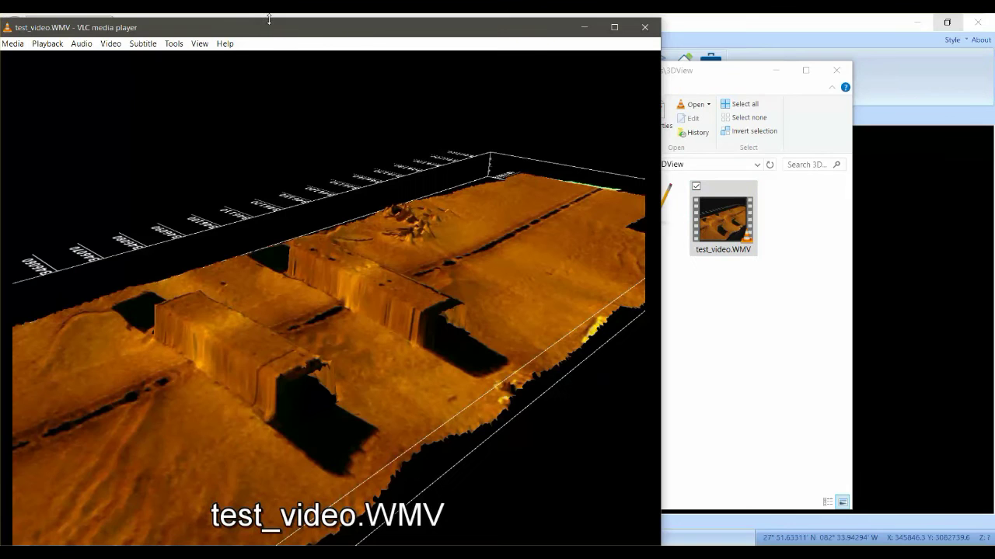
left_click_drag(518, 31, 629, 29)
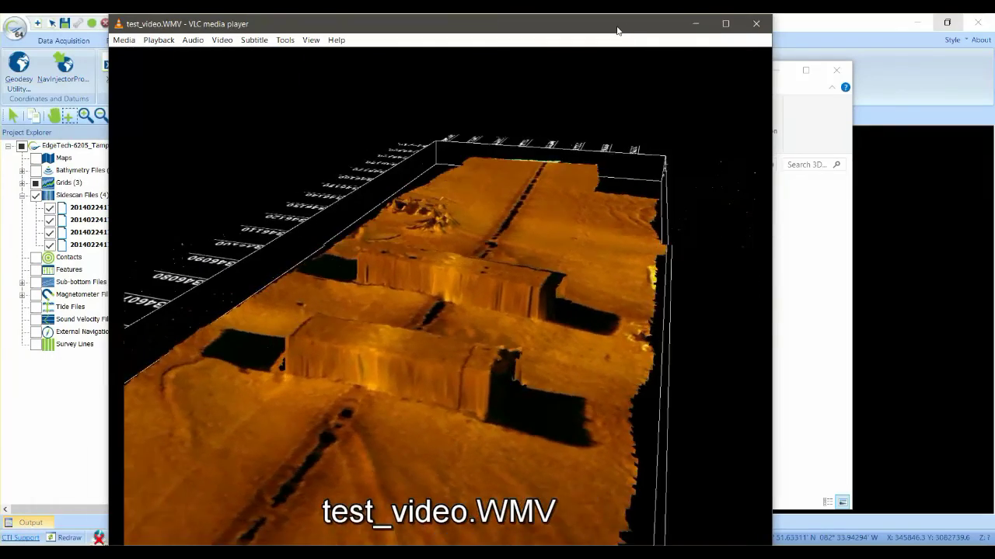